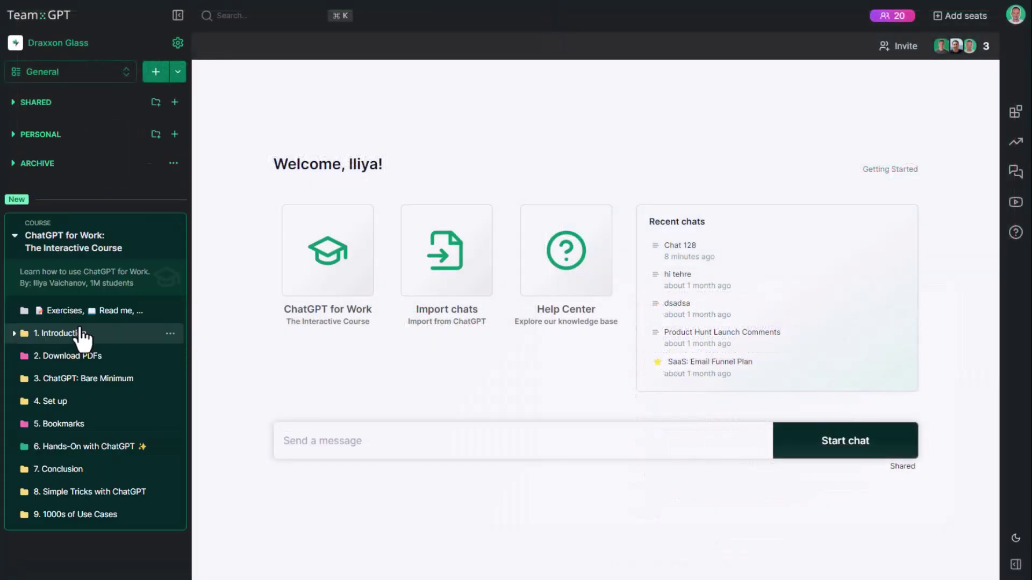
# Open lesson 1.3 'What Does the Course Cover' under the Introduction chapter
pyautogui.click(81, 331)
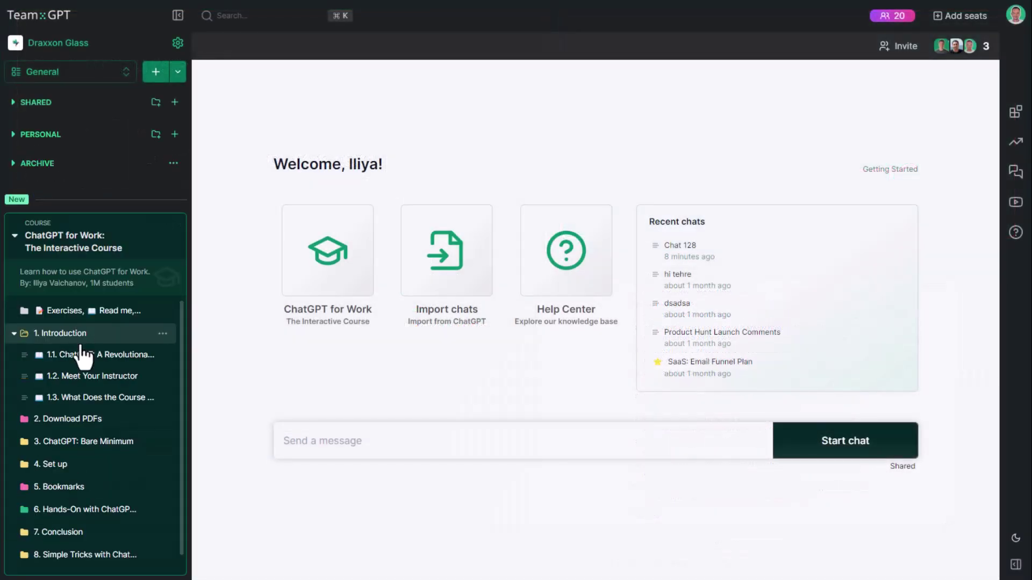
pyautogui.click(154, 398)
pyautogui.scroll(-5, 335, 407)
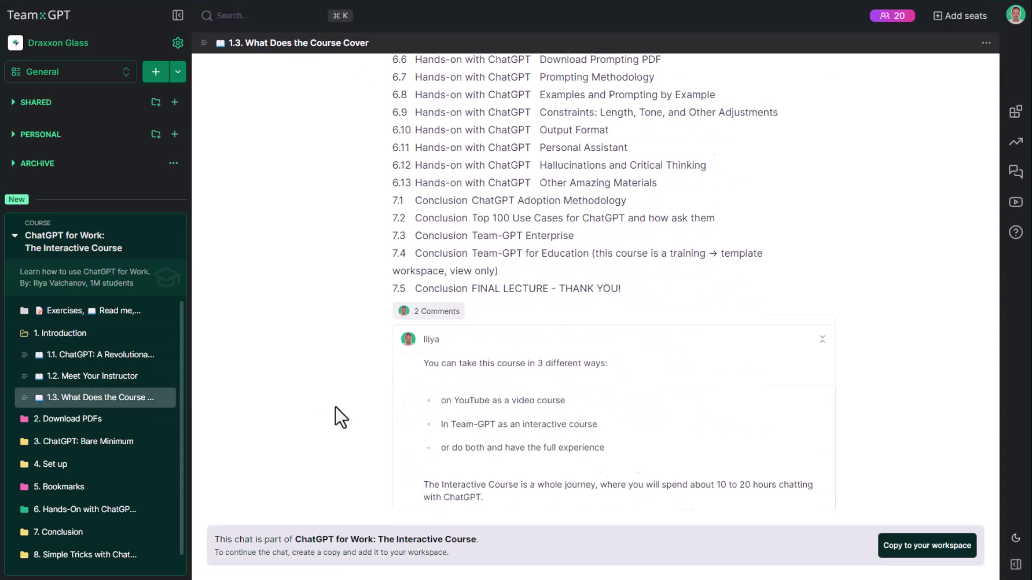
pyautogui.scroll(-5, 336, 407)
pyautogui.scroll(-3, 335, 407)
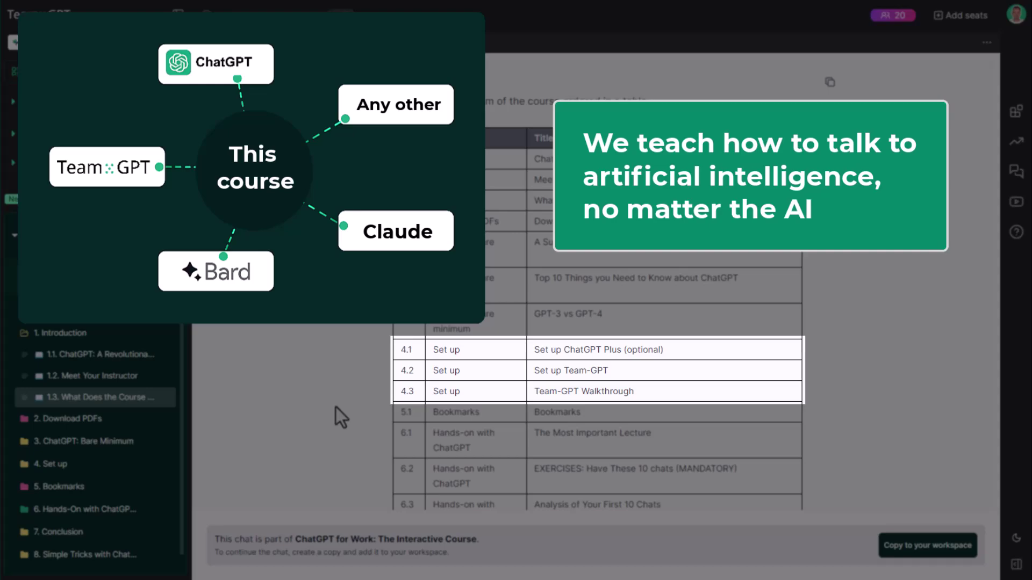
pyautogui.scroll(-3, 335, 407)
pyautogui.scroll(-2, 335, 408)
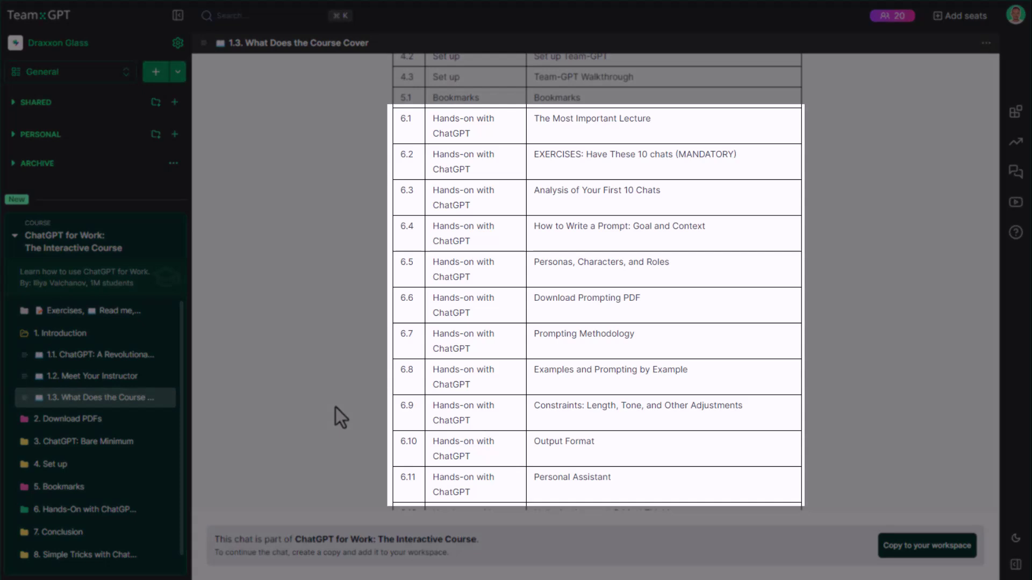
pyautogui.scroll(-1, 334, 407)
pyautogui.scroll(-1, 335, 408)
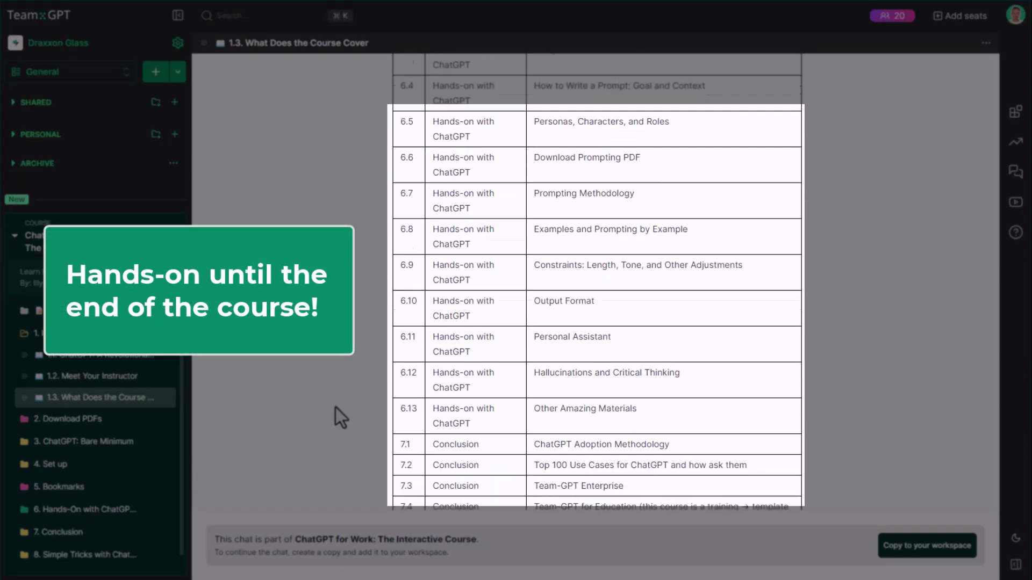
pyautogui.scroll(-1, 335, 408)
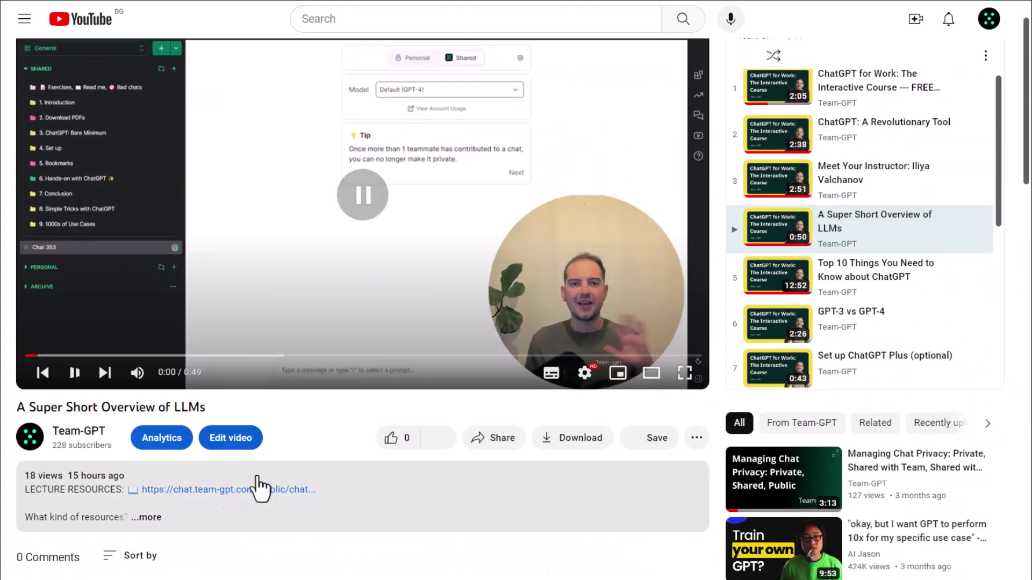
# Open the LLM overview lecture on YouTube, then lesson 1.1 'ChatGPT: A Revolutionary Tool' in Team-GPT
pyautogui.click(255, 488)
pyautogui.scroll(-3, 189, 471)
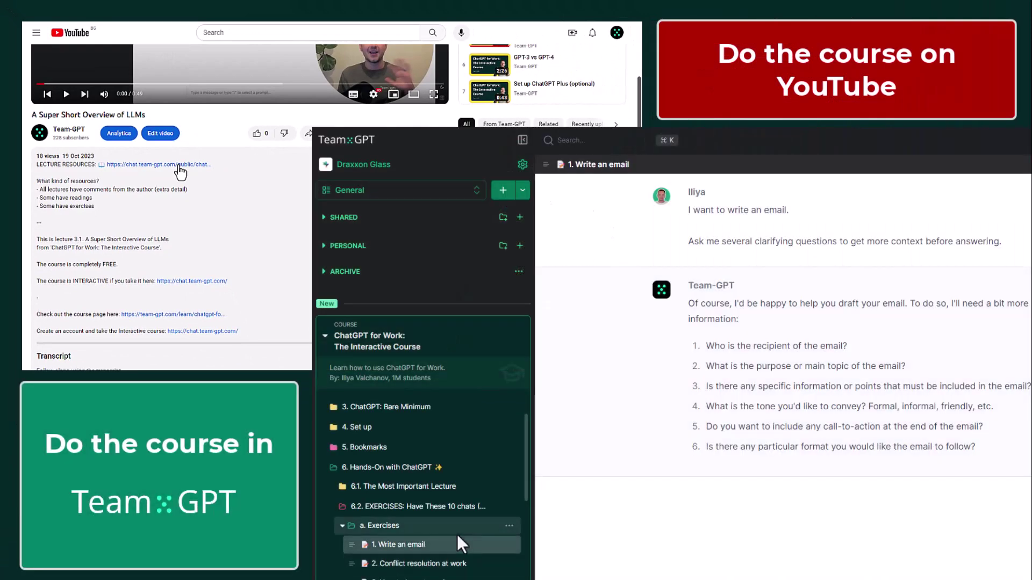
pyautogui.click(443, 487)
pyautogui.scroll(2, 439, 492)
pyautogui.scroll(1, 434, 452)
pyautogui.click(427, 423)
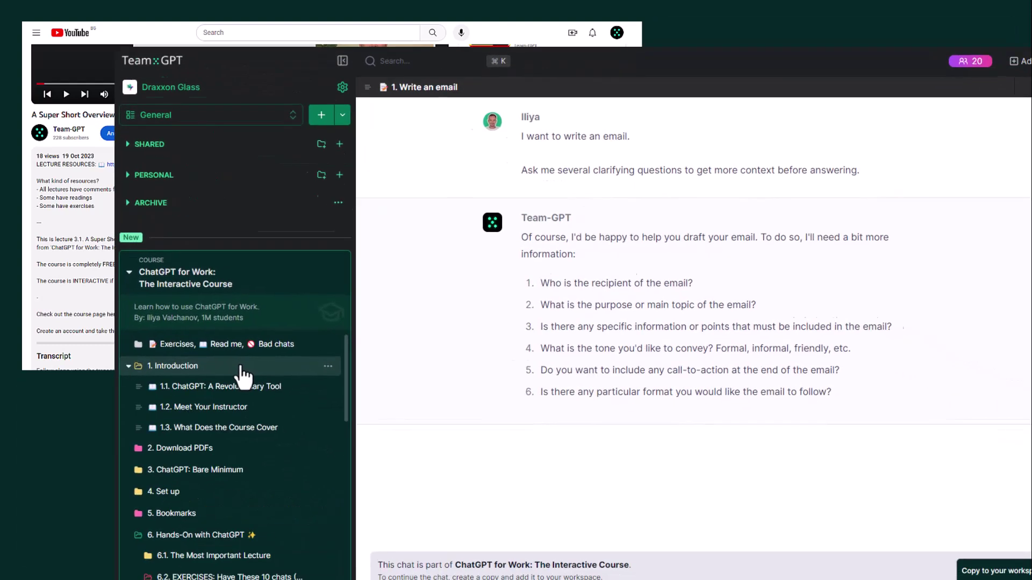
pyautogui.click(134, 359)
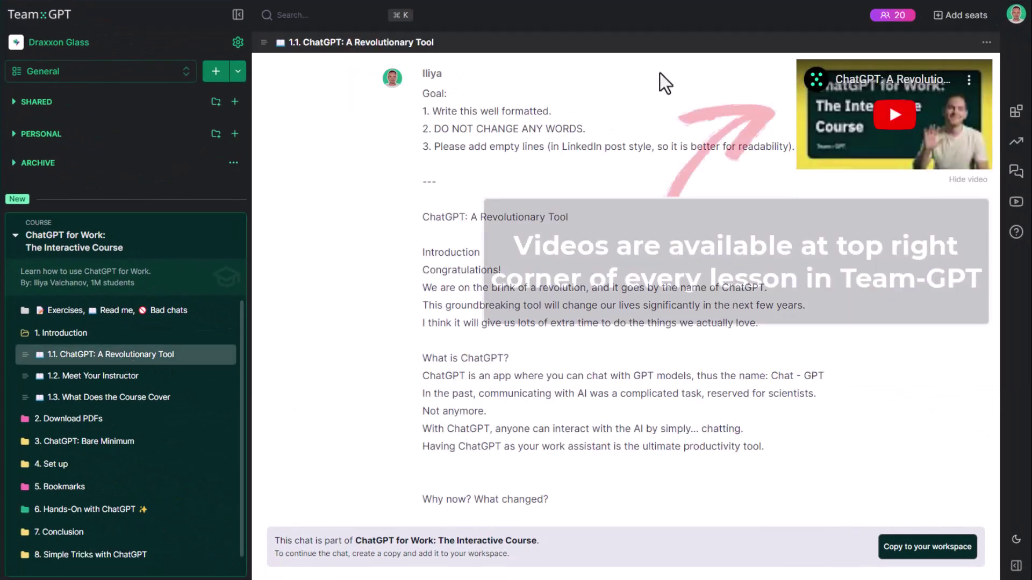
# Play and then pause the embedded video in lesson 1.1
pyautogui.click(895, 142)
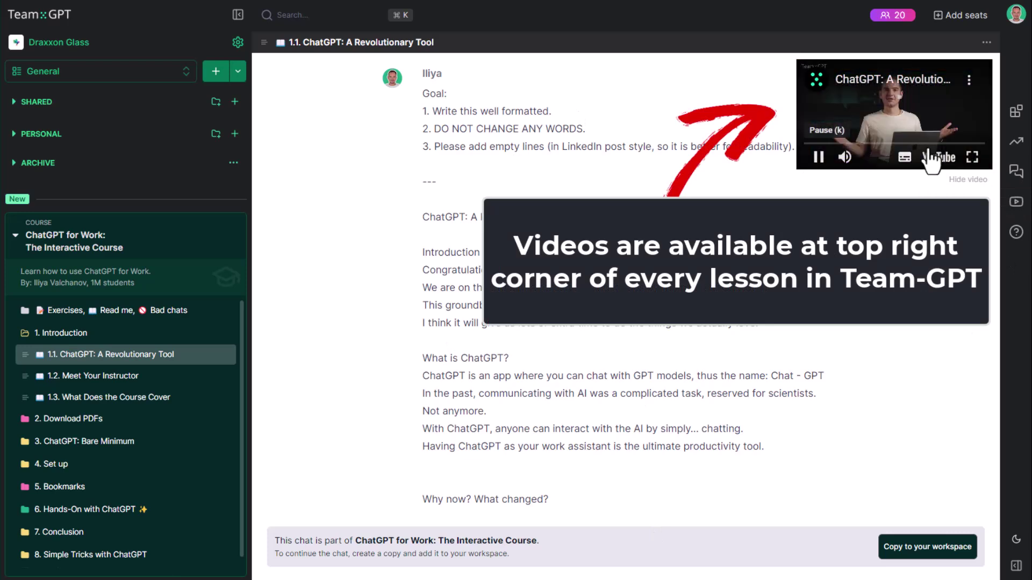
pyautogui.click(819, 157)
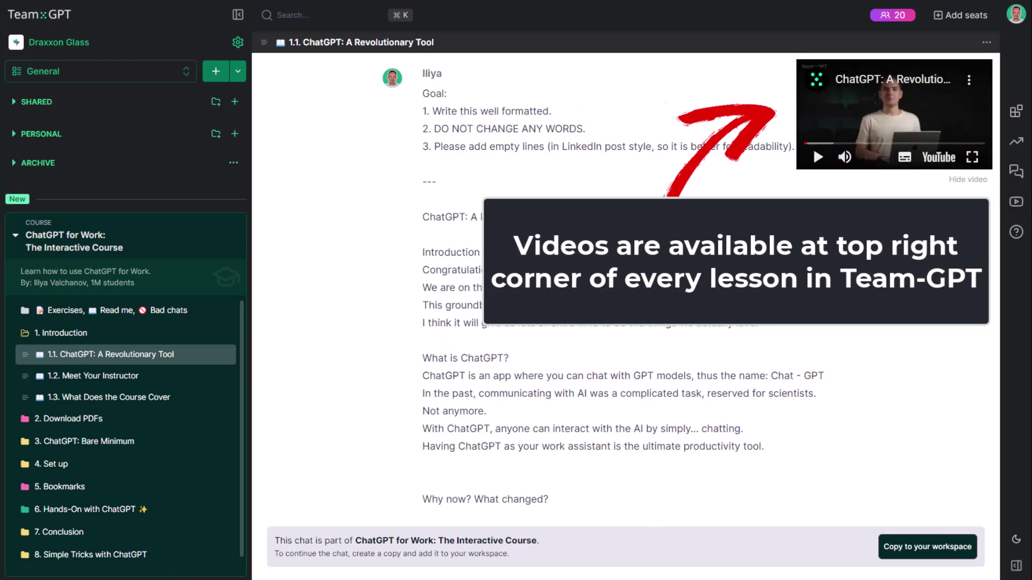